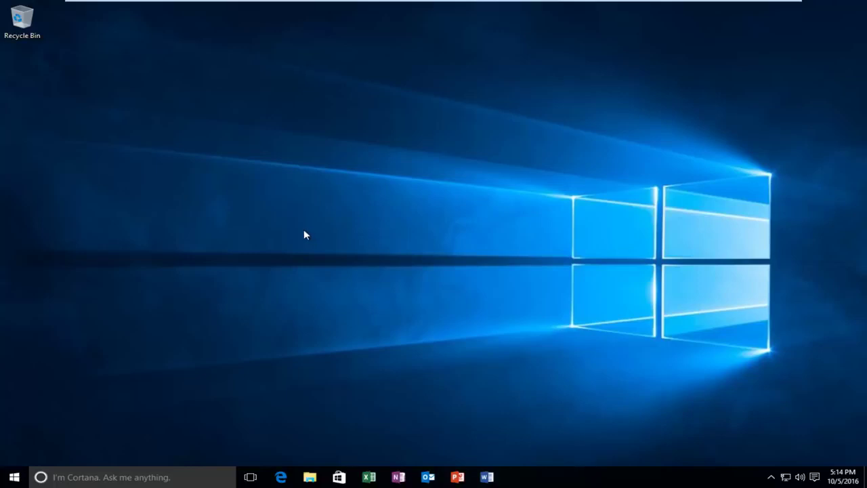
Step: Search the Start menu for 'device manager' and pick the Device Manager result
click(14, 477)
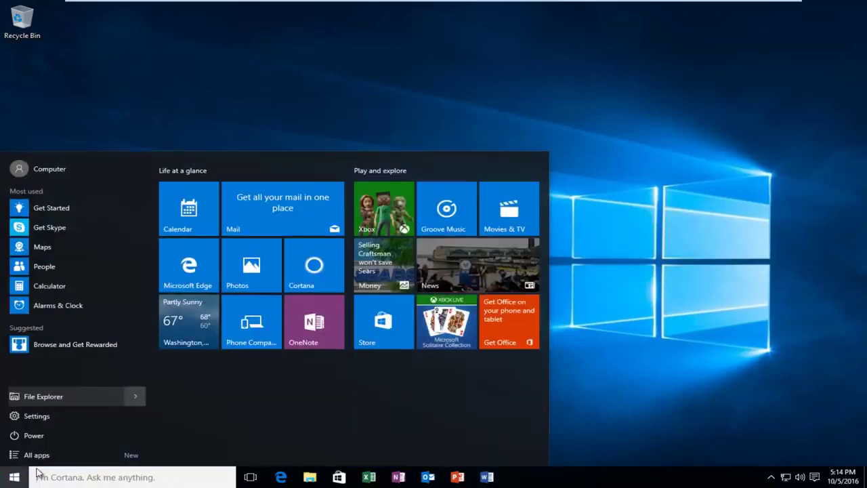
click(39, 473)
text(device manager)
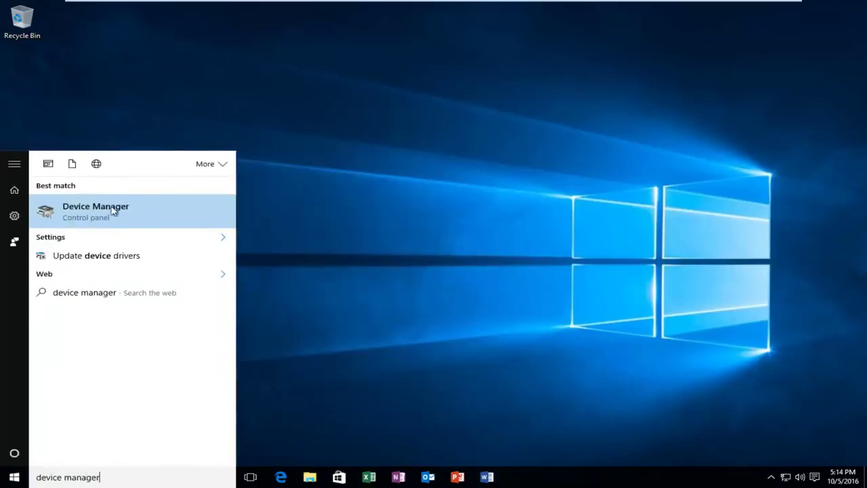
click(105, 212)
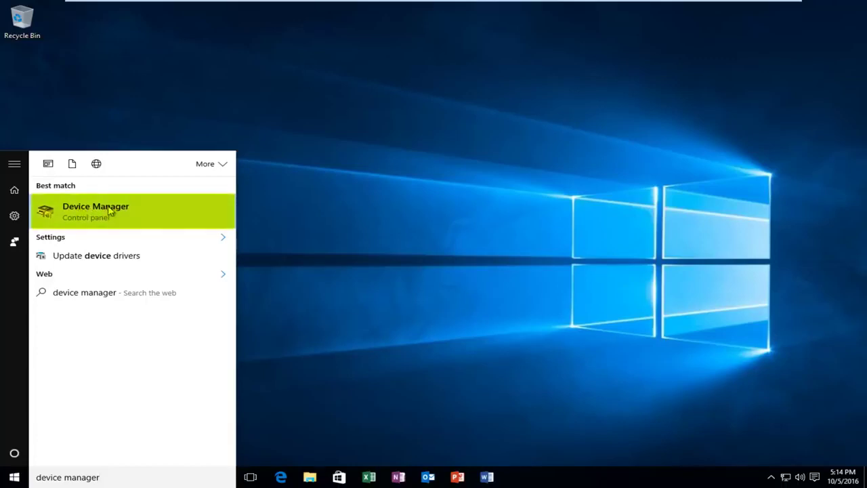
Step: Launch Device Manager, expand Display adapters and select VMware SVGA 3D
click(108, 211)
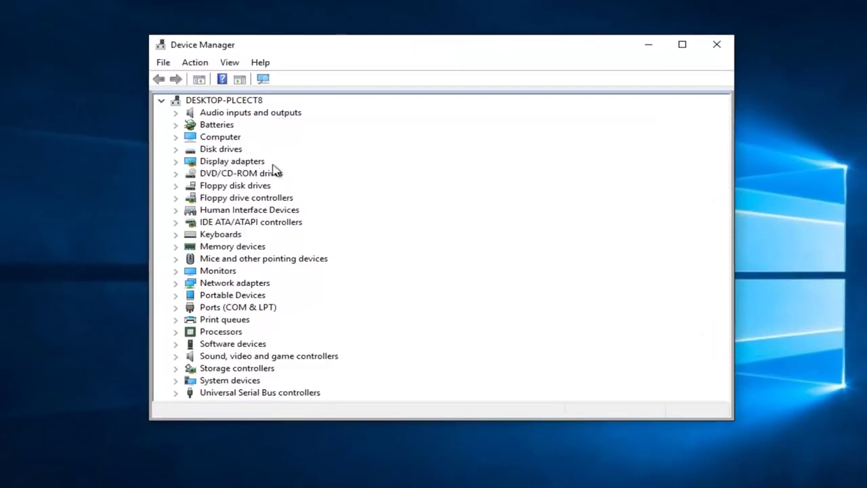
click(175, 161)
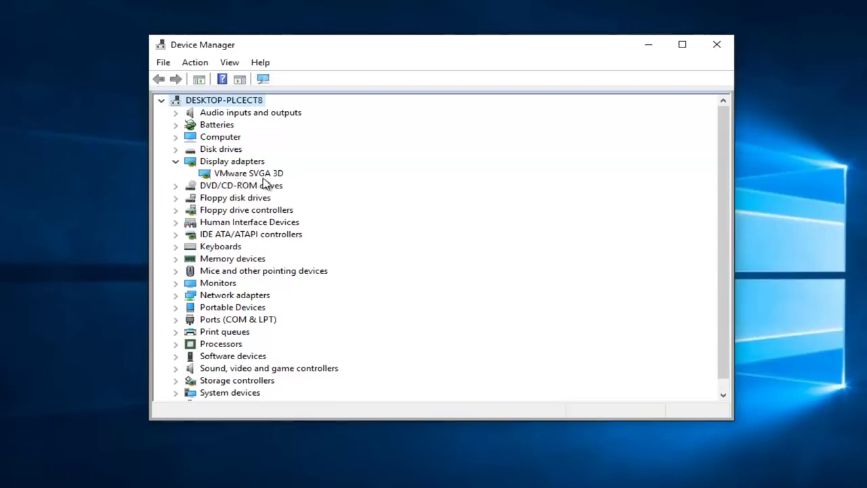
click(226, 175)
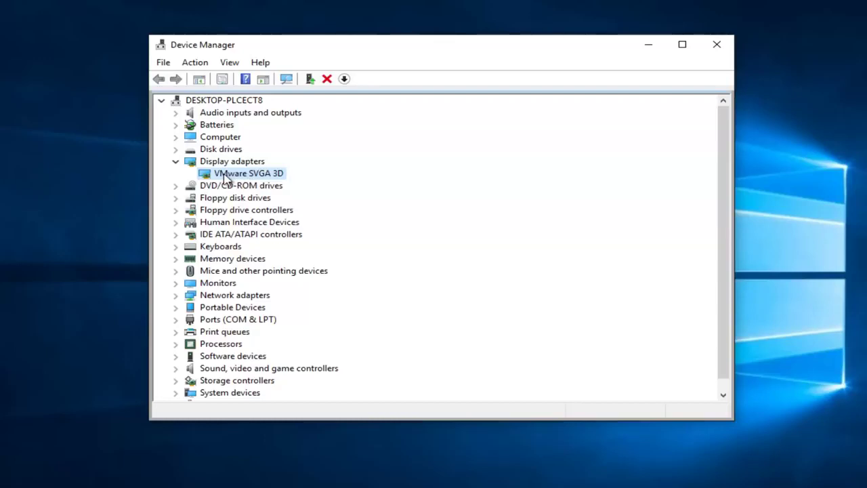
Step: In the VMware SVGA 3D Properties, view the Driver tab and start Update Driver
right_click(226, 177)
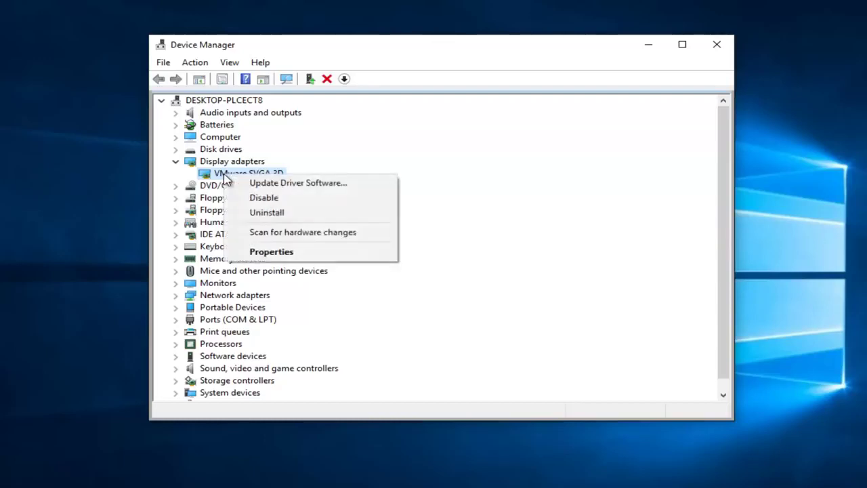
click(267, 252)
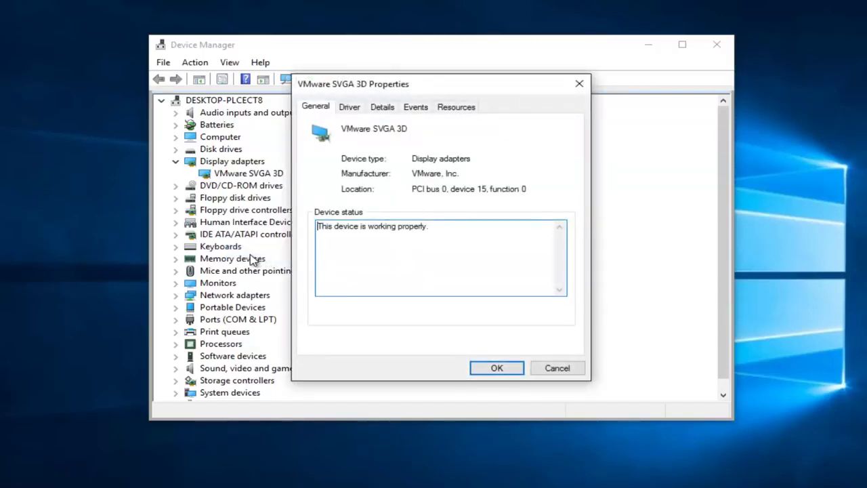
click(352, 110)
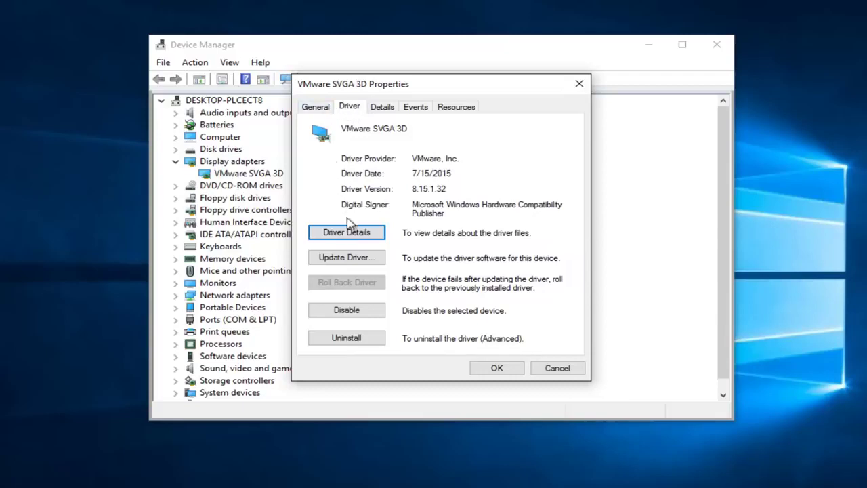
click(333, 261)
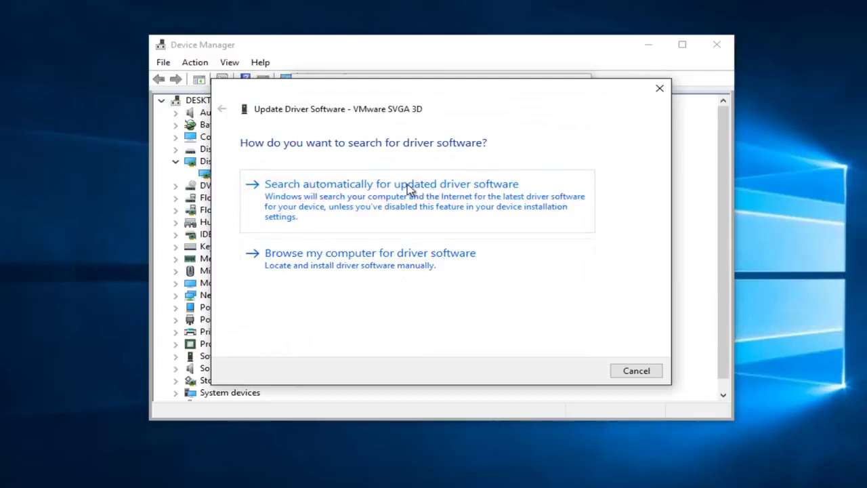
Step: Search automatically for a newer VMware SVGA 3D driver, then cancel the wizard since it's current
click(314, 195)
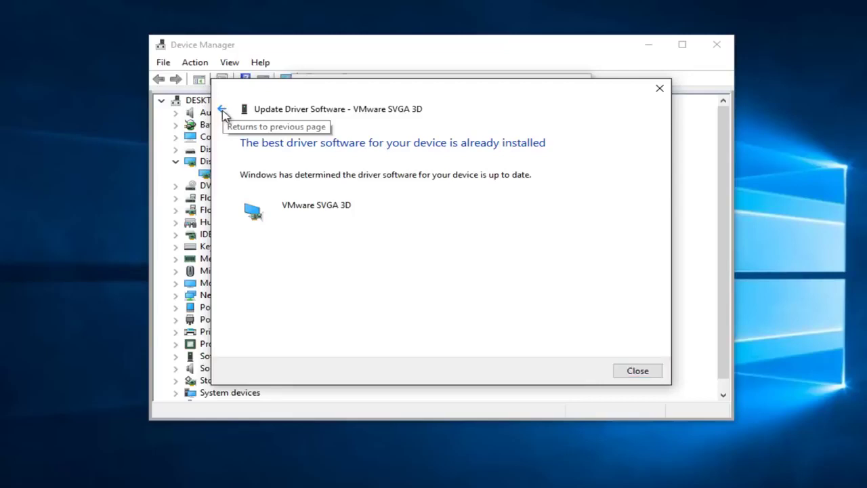
click(224, 112)
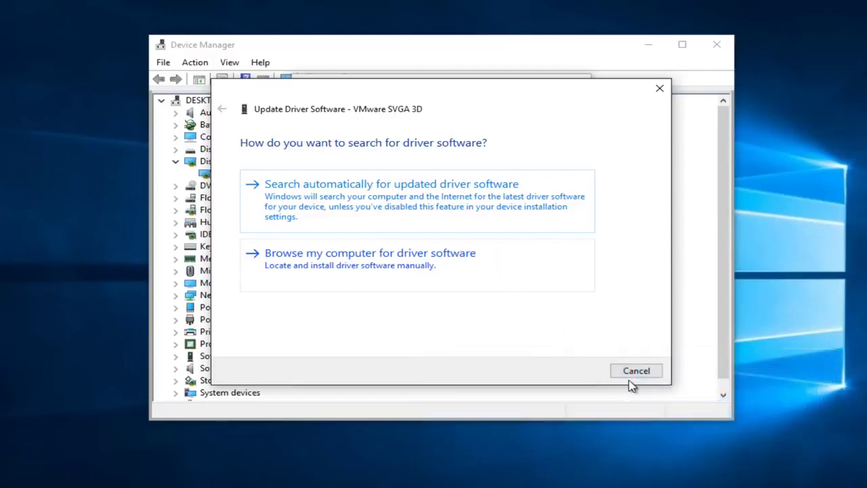
click(637, 372)
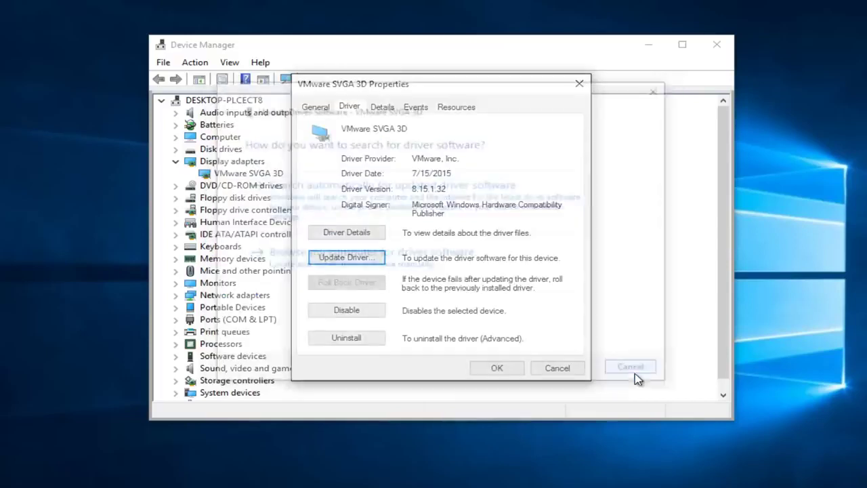
Step: Close the Properties dialog and Device Manager, then start Command Prompt (Admin) with UAC approval
click(579, 86)
click(716, 45)
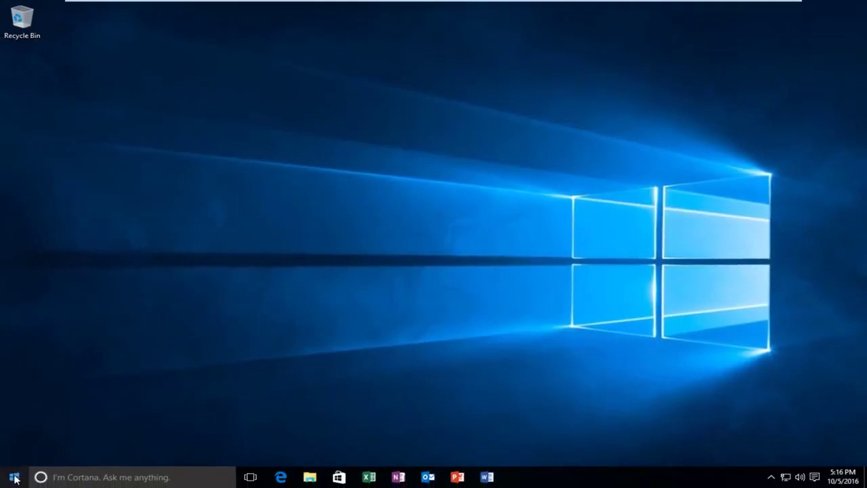
right_click(14, 478)
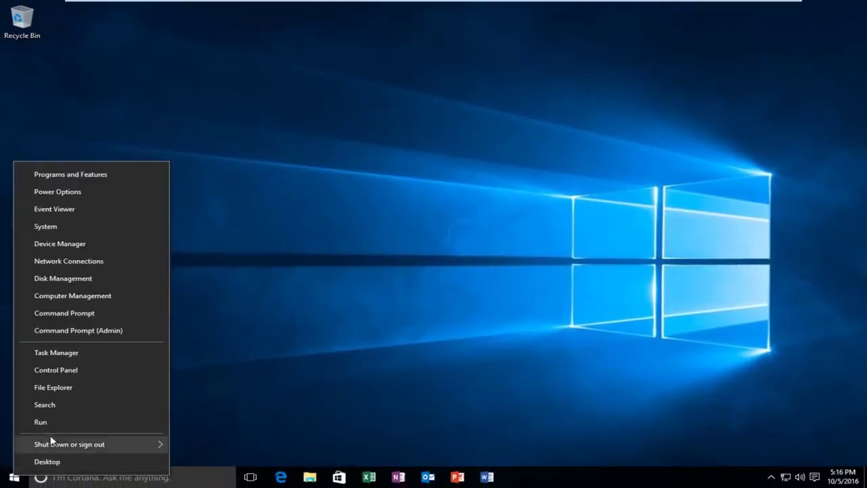
click(103, 330)
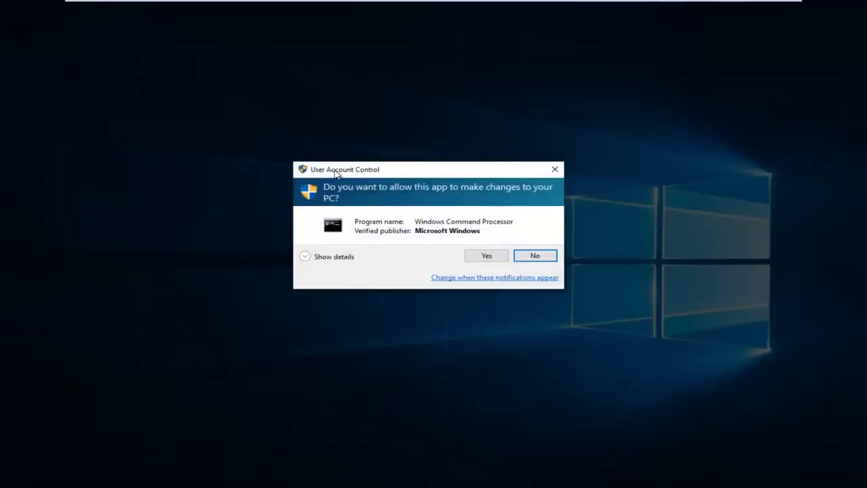
click(481, 258)
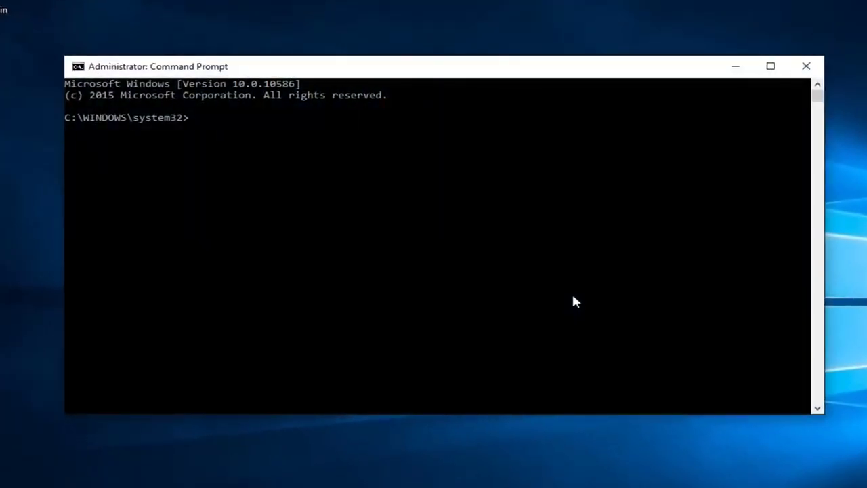
Step: Run powercfg -h off in the admin console to disable hibernation, then close the window
text(powercfg -h)
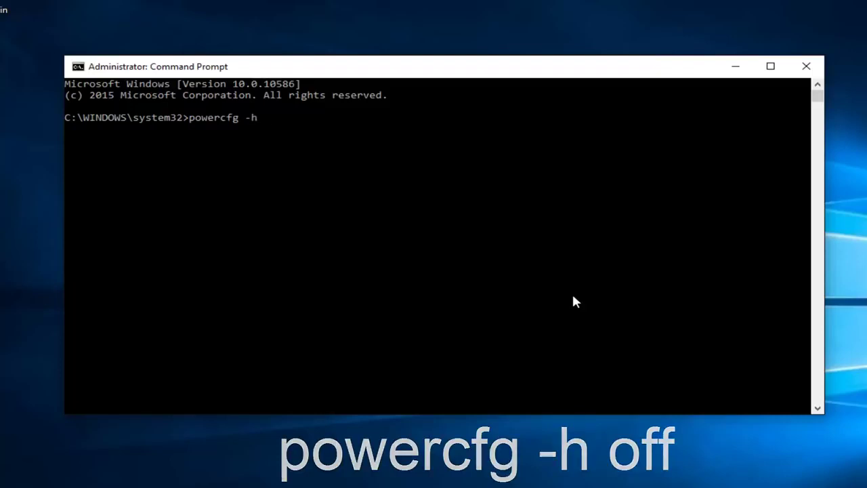
text(off)
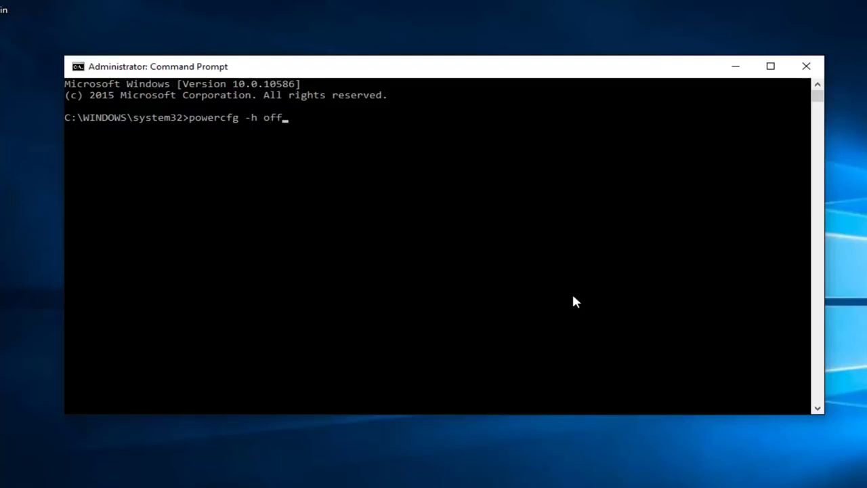
key(Return)
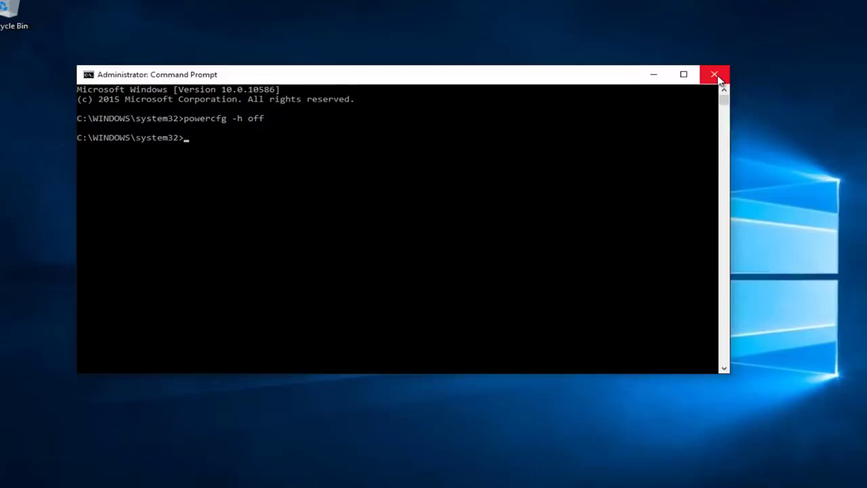
click(806, 66)
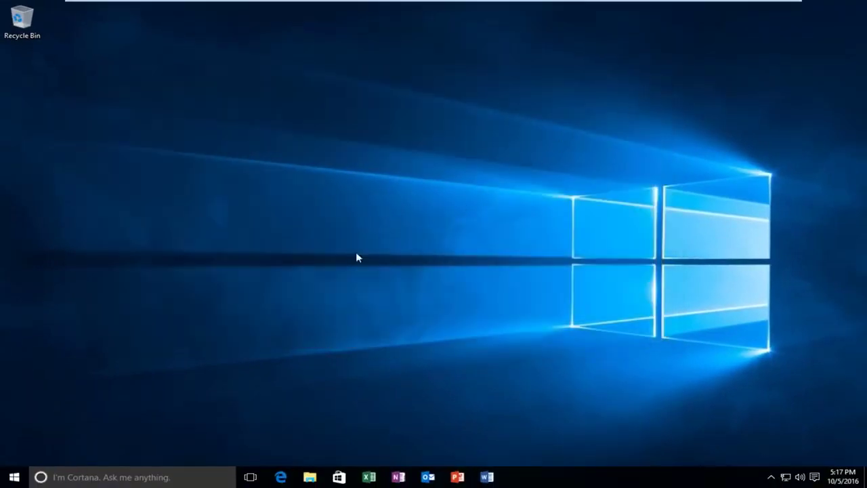
Step: Open Power Options from the Start button's Win+X menu
right_click(18, 481)
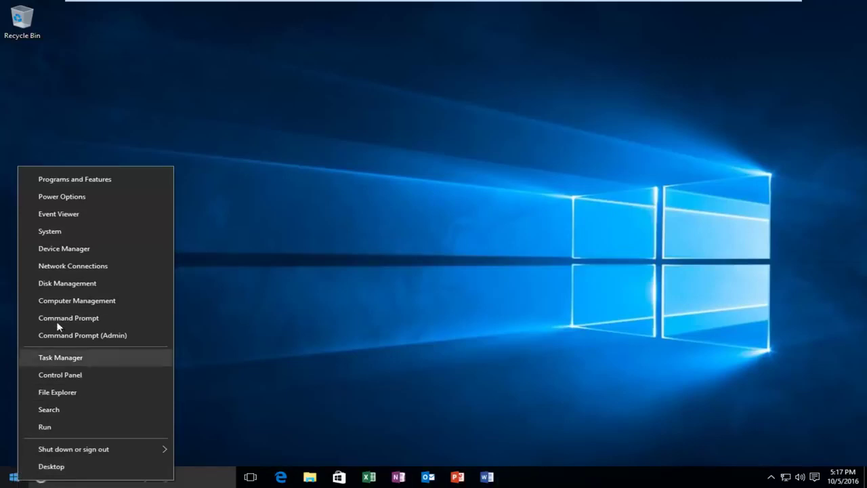
click(69, 198)
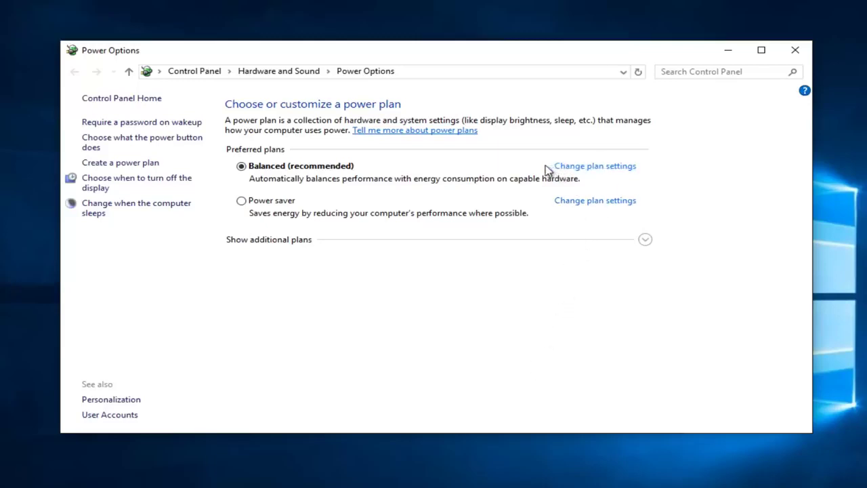
Step: Go to the Balanced plan's settings and open its advanced power settings dialog, moved to the centre
click(584, 172)
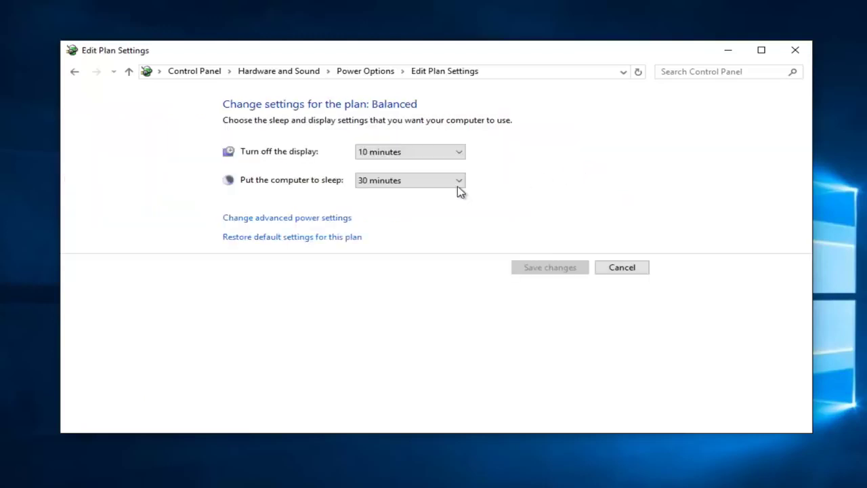
click(323, 224)
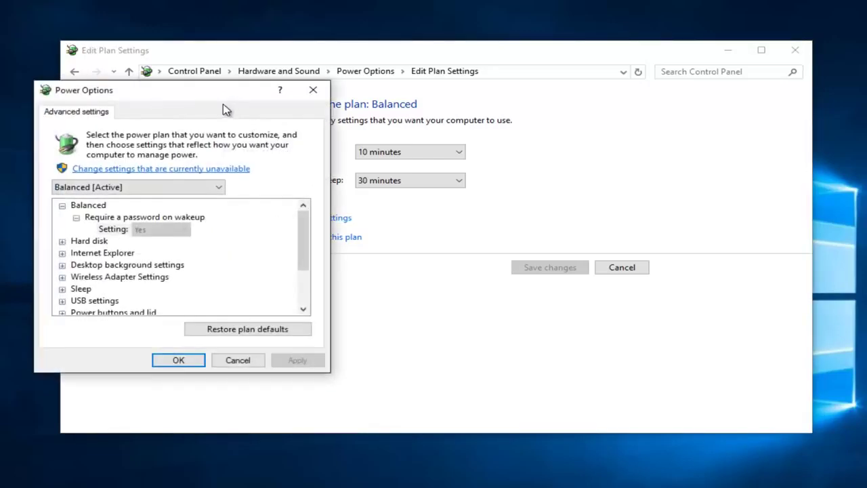
drag(211, 92, 436, 88)
scroll(283, 244, down, 1)
scroll(283, 244, up, 1)
click(282, 241)
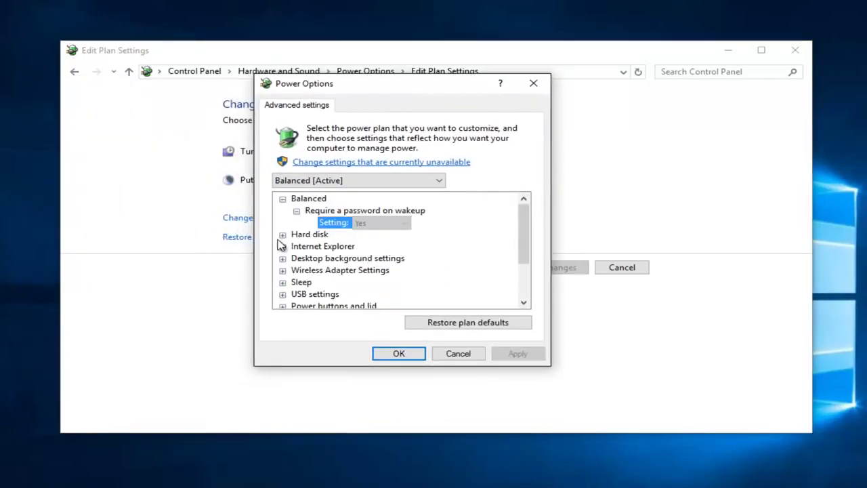
scroll(287, 242, down, 1)
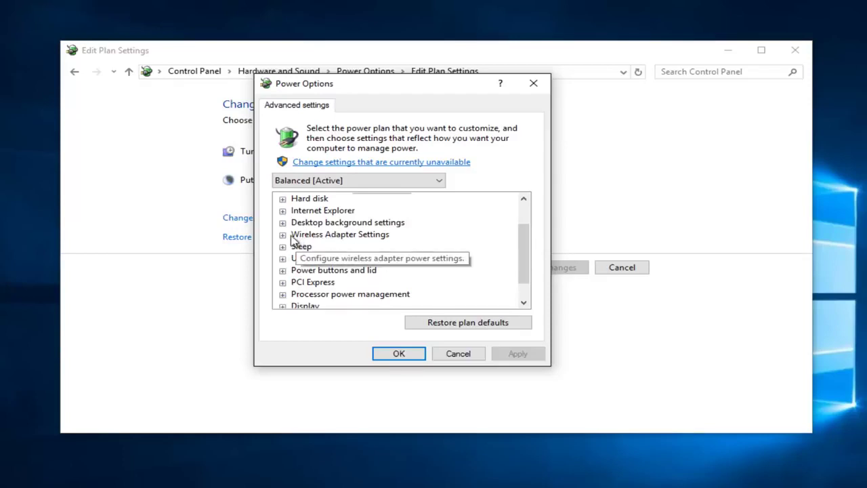
Step: Set Wireless Adapter Settings > Power Saving Mode to Maximum Power Saving and apply it
click(283, 236)
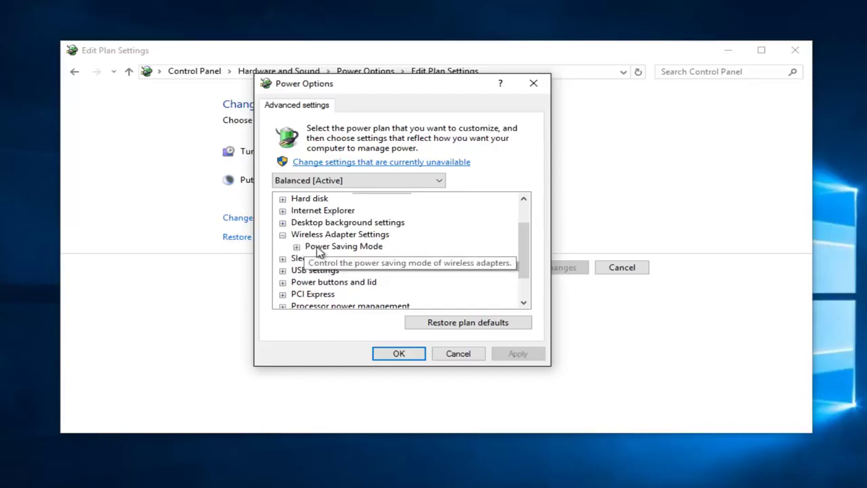
click(297, 247)
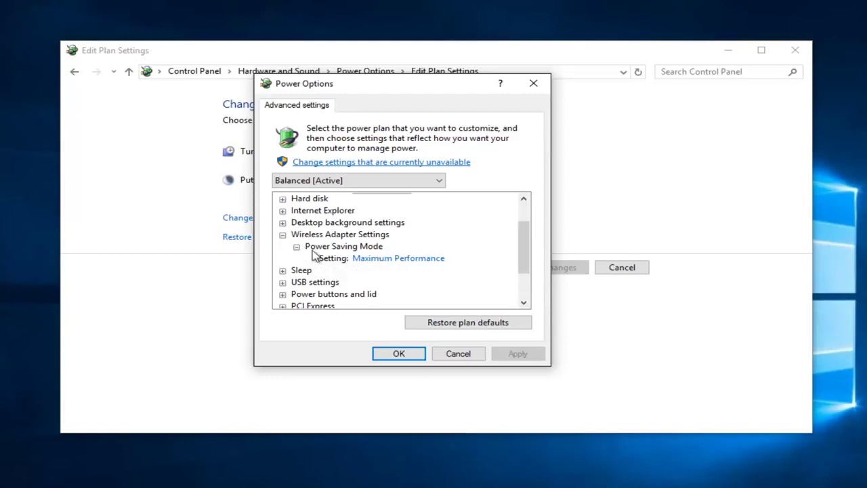
click(359, 261)
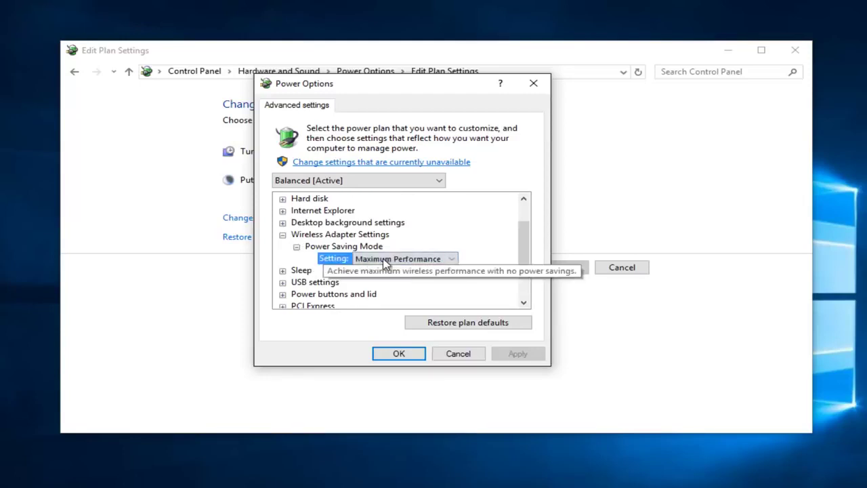
click(424, 262)
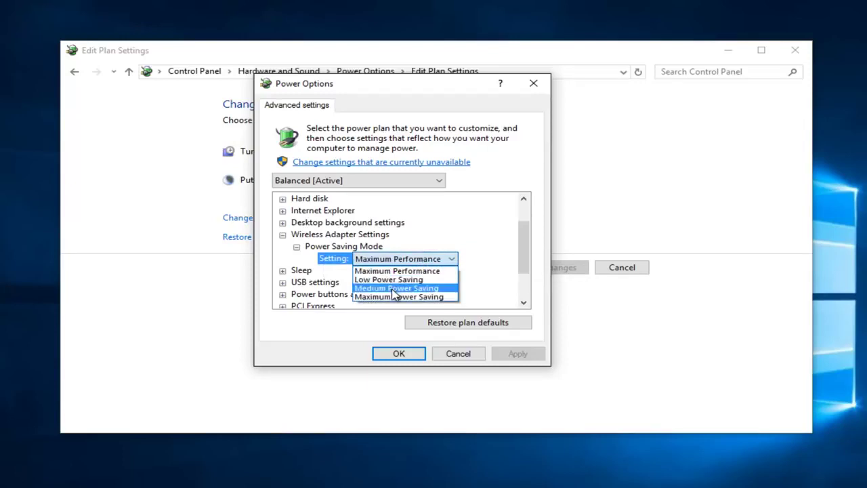
click(417, 270)
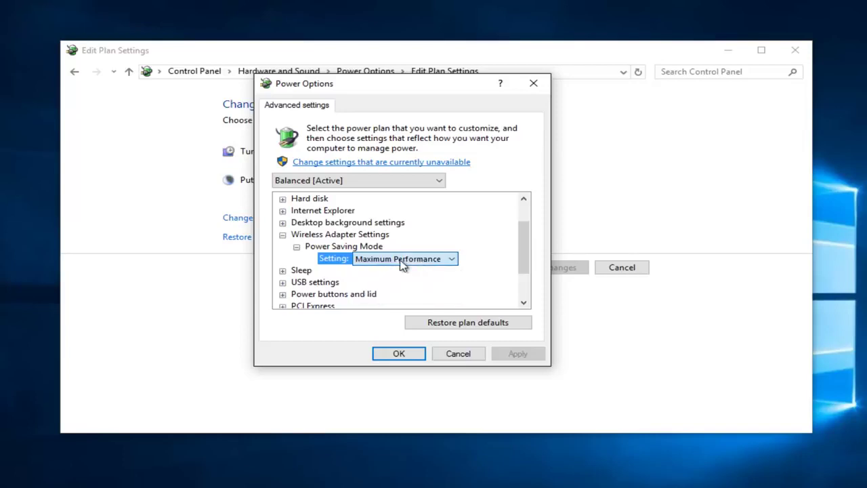
click(386, 258)
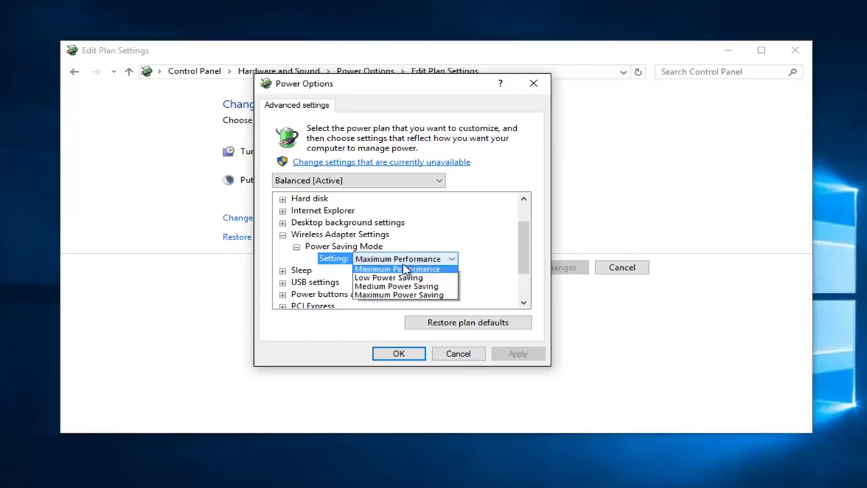
click(375, 297)
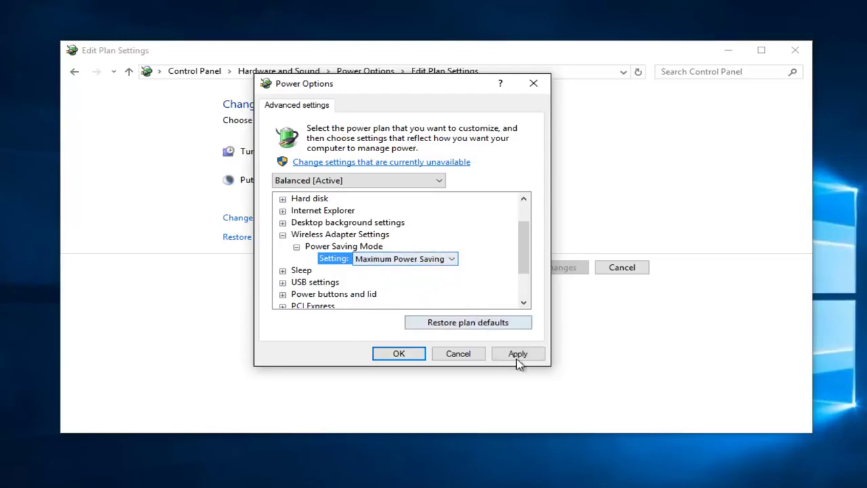
click(520, 356)
Step: Confirm with OK to close the advanced power settings dialog
click(392, 352)
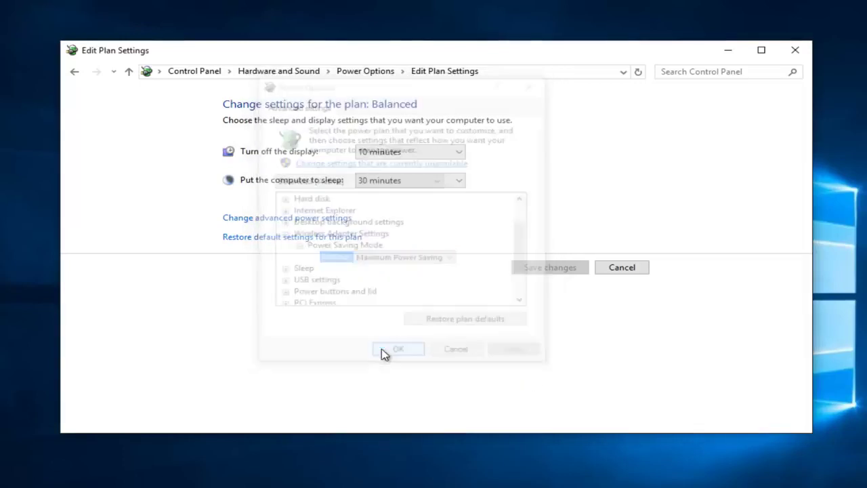